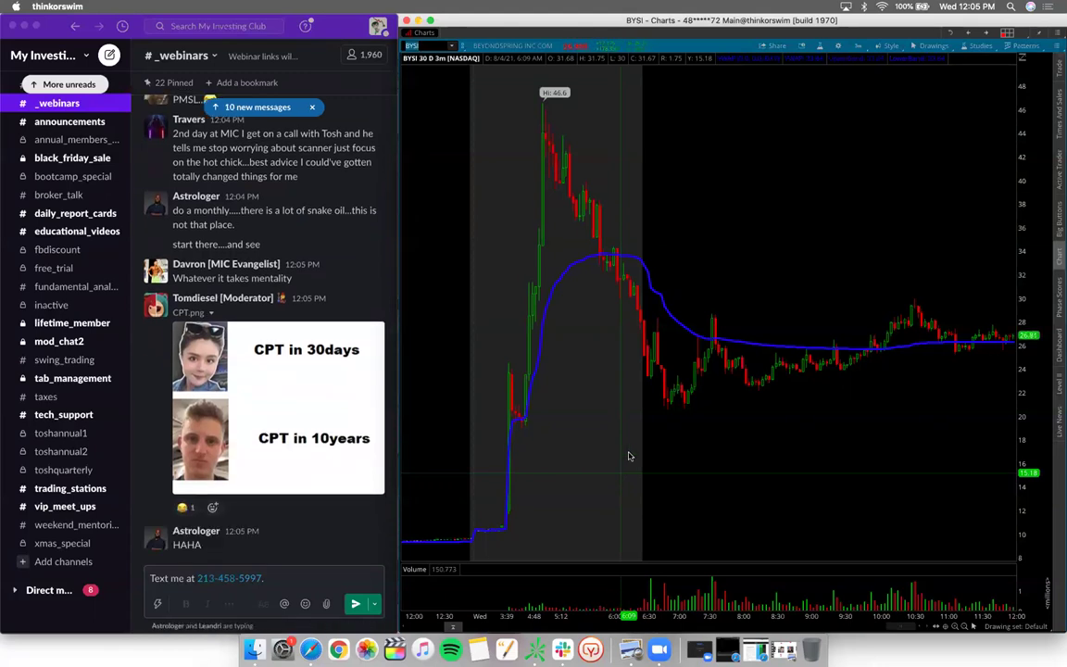
Step: Reply 'LOL omg' in the thread on the CPT.png post in #_webinars, then close the thread
{"action": "left_click", "coordinate": [278, 277]}
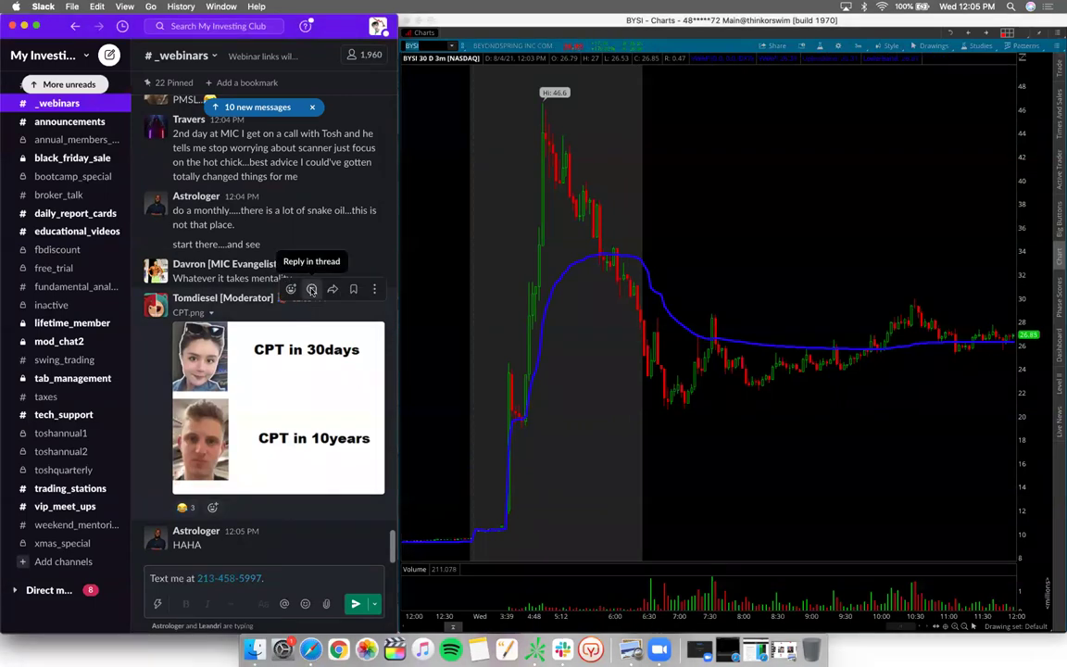
{"action": "left_click", "coordinate": [311, 290]}
{"action": "type", "text": "LOL omg"}
{"action": "key", "text": "Return"}
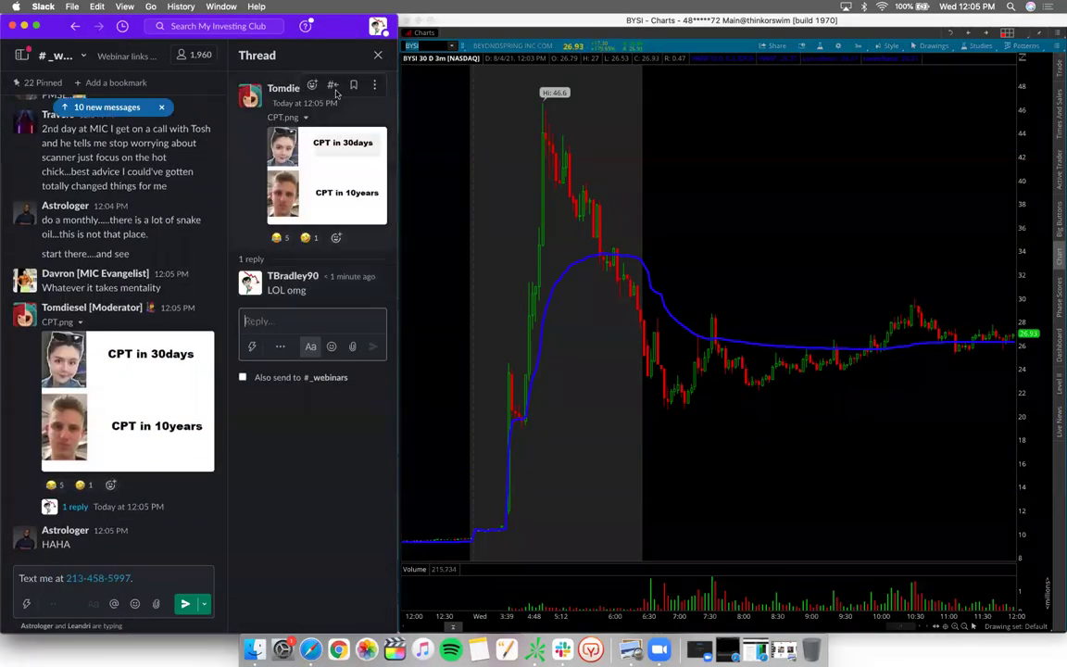
{"action": "left_click", "coordinate": [378, 56]}
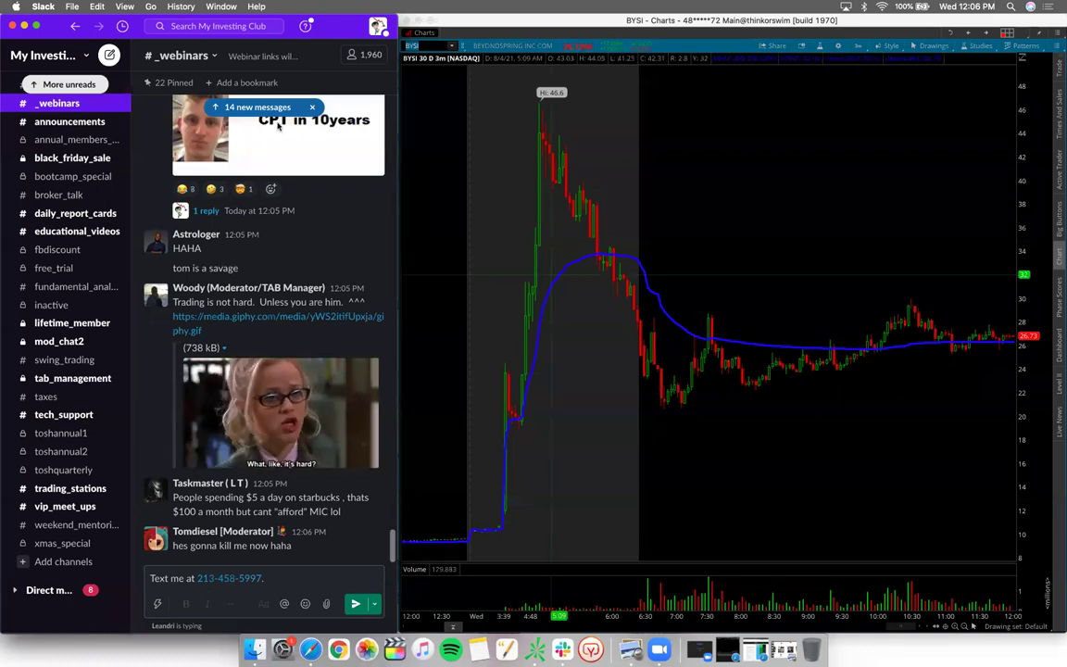
{"action": "left_click", "coordinate": [420, 45]}
Step: Load HOOD on the 3-minute chart in place of BYSI
{"action": "type", "text": "HOOD"}
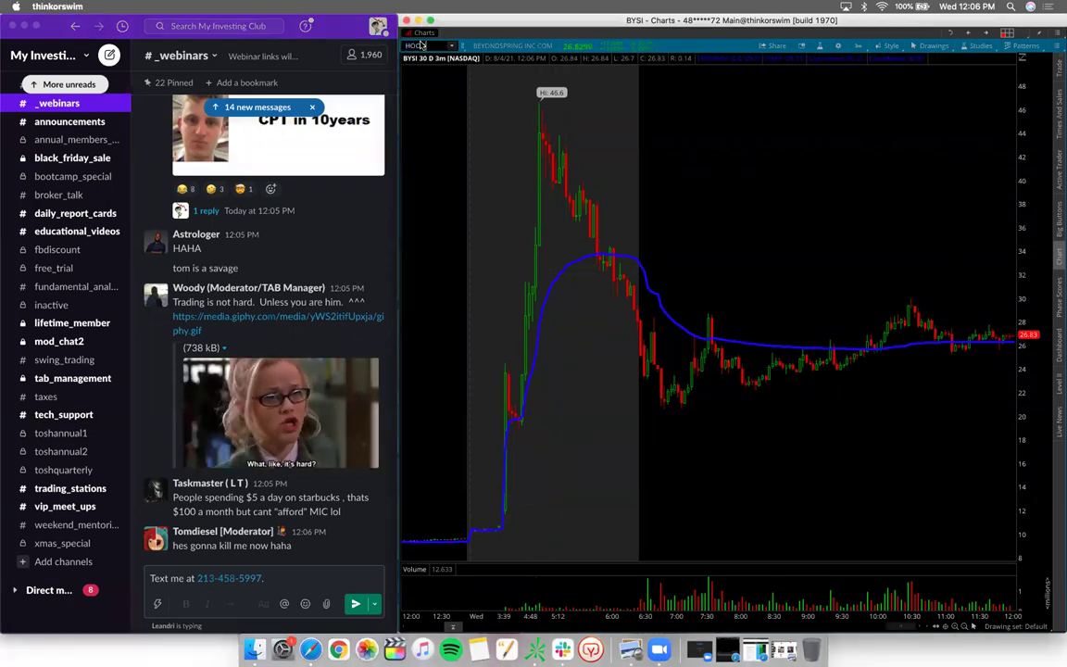
{"action": "key", "text": "Return"}
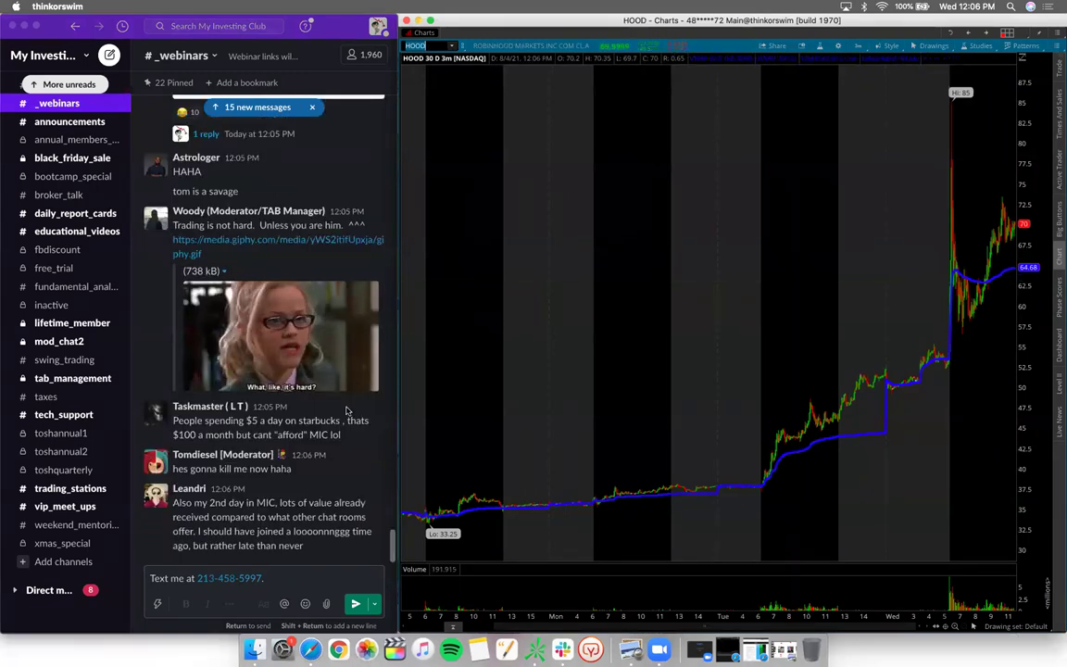
{"action": "scroll", "coordinate": [324, 243], "scroll_direction": "up", "scroll_amount": 10}
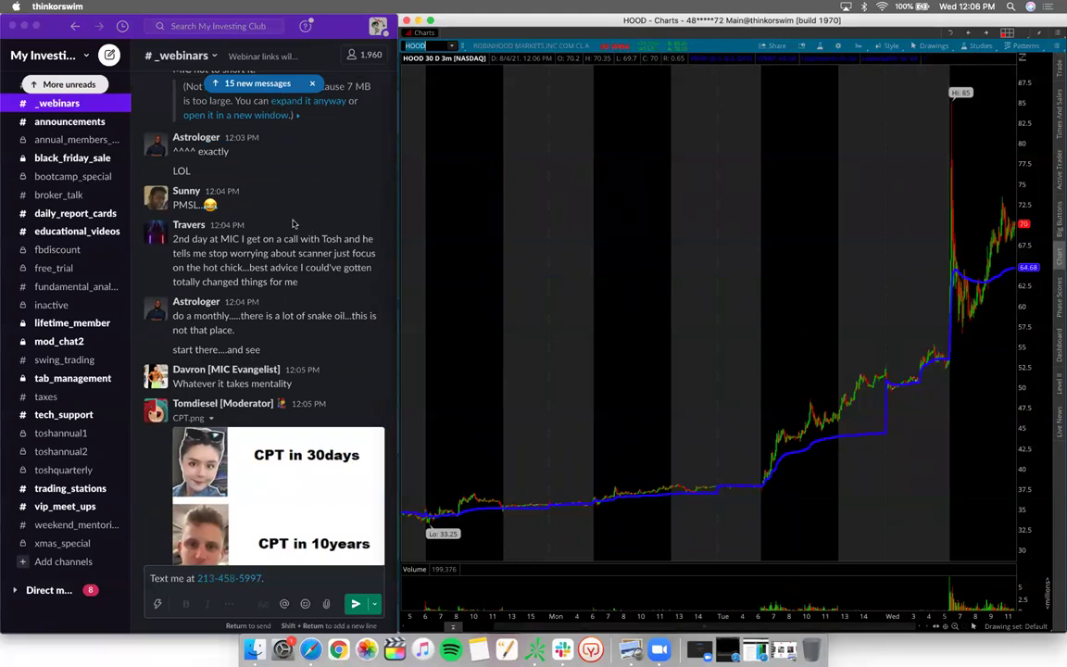
Step: Send 'LOL :D' and 'happy to help as always bro' in the scanner-advice thread, then close it
{"action": "left_click", "coordinate": [321, 237]}
{"action": "left_click", "coordinate": [311, 217]}
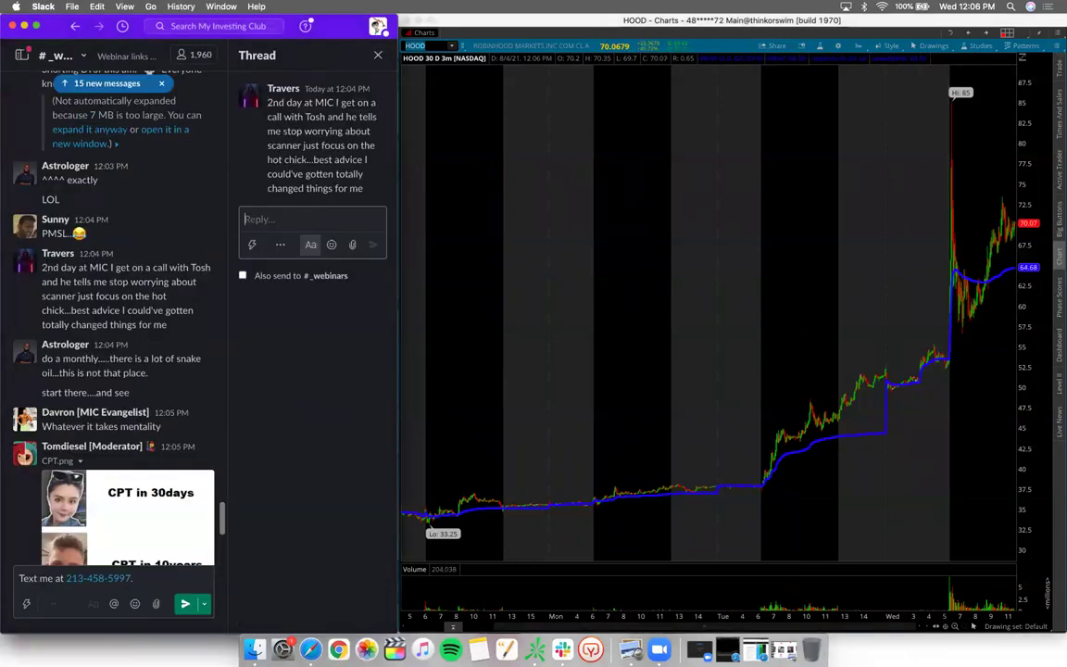
{"action": "type", "text": "LOL P"}
{"action": "key", "text": "BackSpace"}
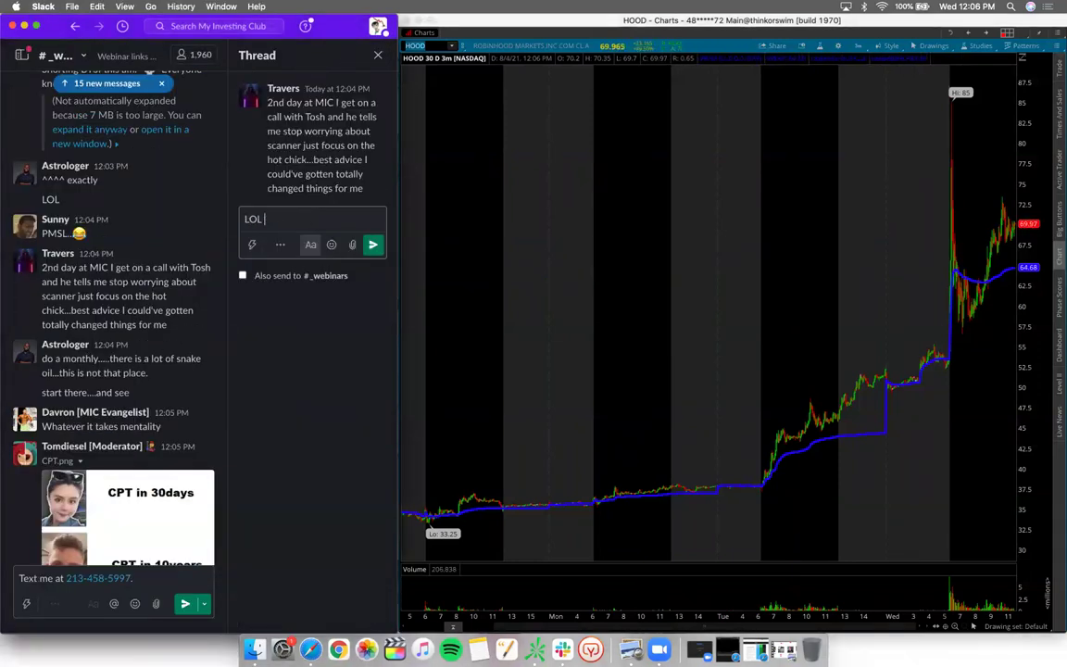
{"action": "type", "text": ":D"}
{"action": "key", "text": "Return"}
{"action": "type", "text": "happy to h"}
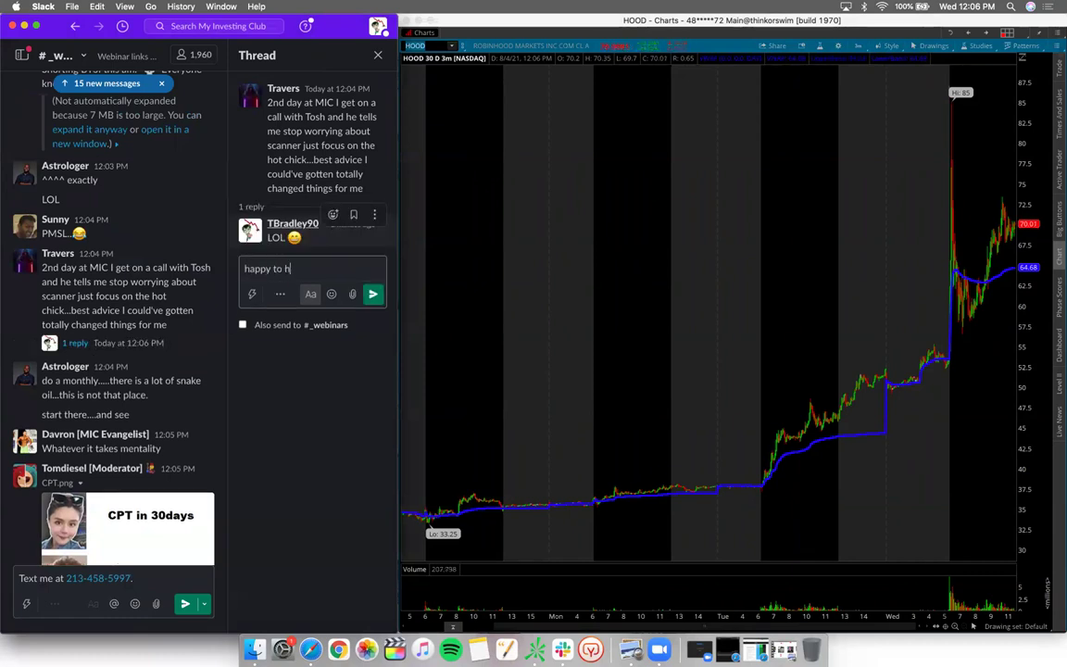
{"action": "type", "text": "elp as always bro"}
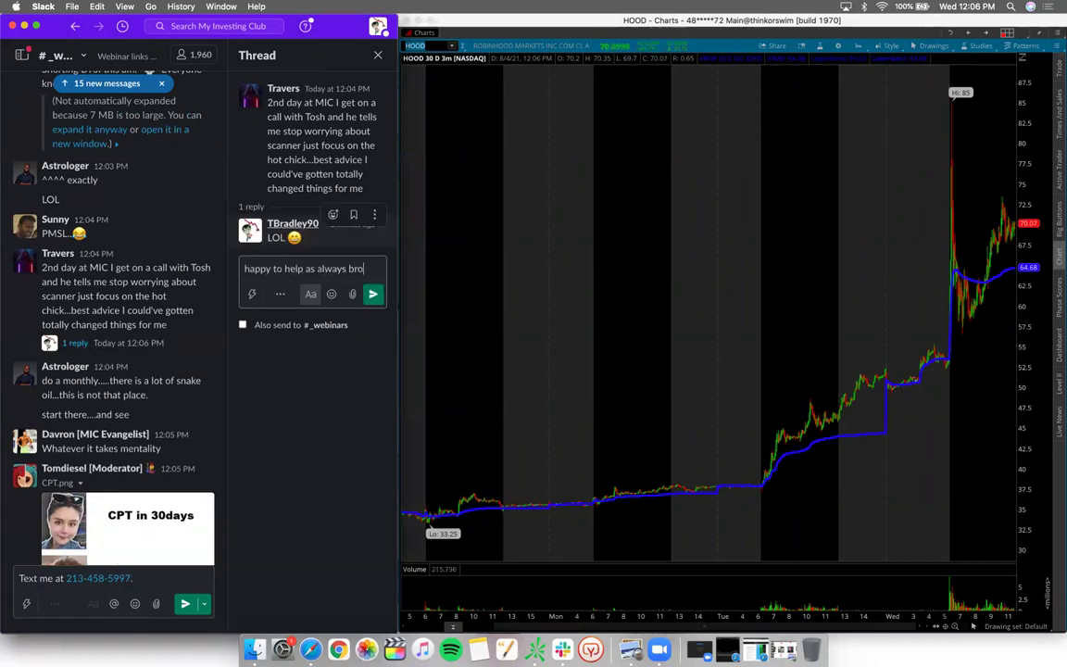
{"action": "key", "text": "Return"}
{"action": "left_click", "coordinate": [378, 54]}
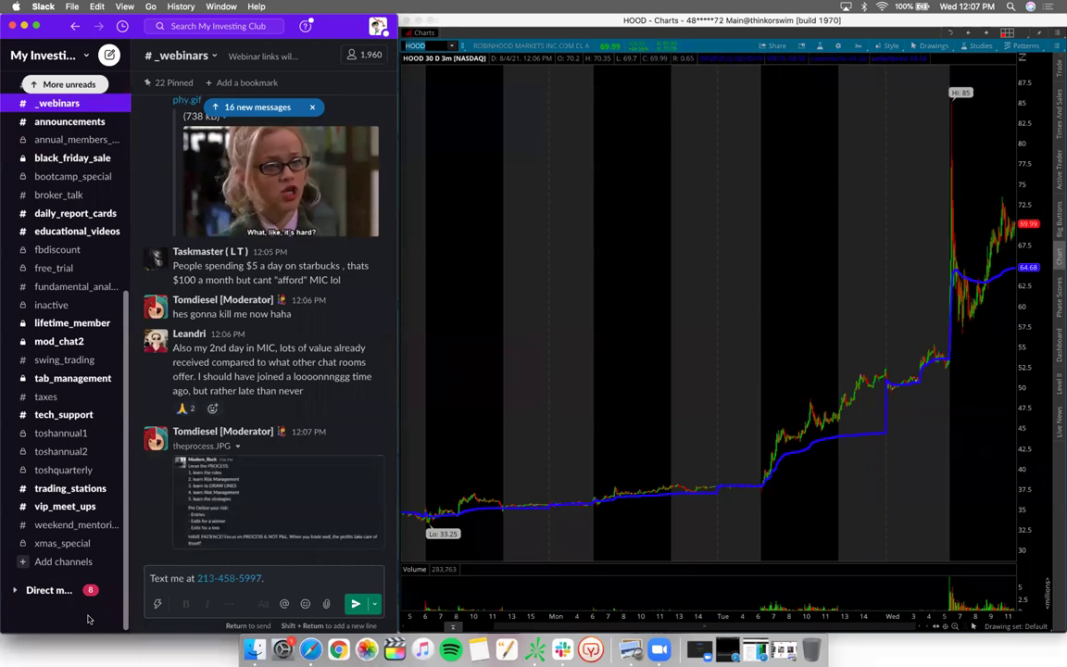
{"action": "left_click", "coordinate": [241, 500]}
{"action": "scroll", "coordinate": [130, 325], "scroll_direction": "up", "scroll_amount": 2}
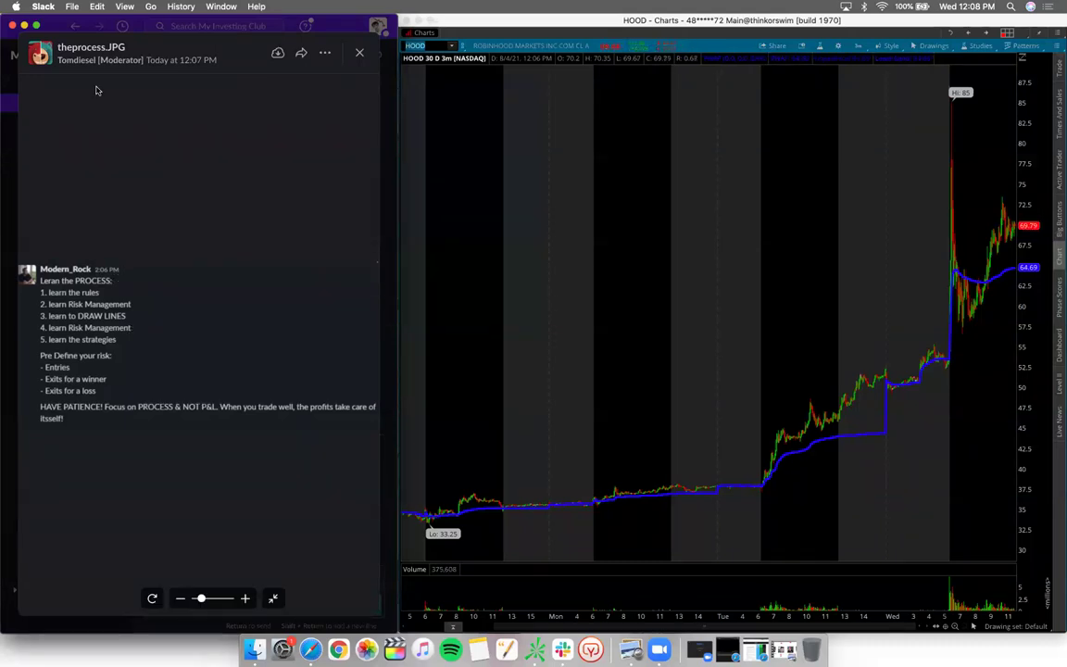
{"action": "left_click", "coordinate": [359, 52]}
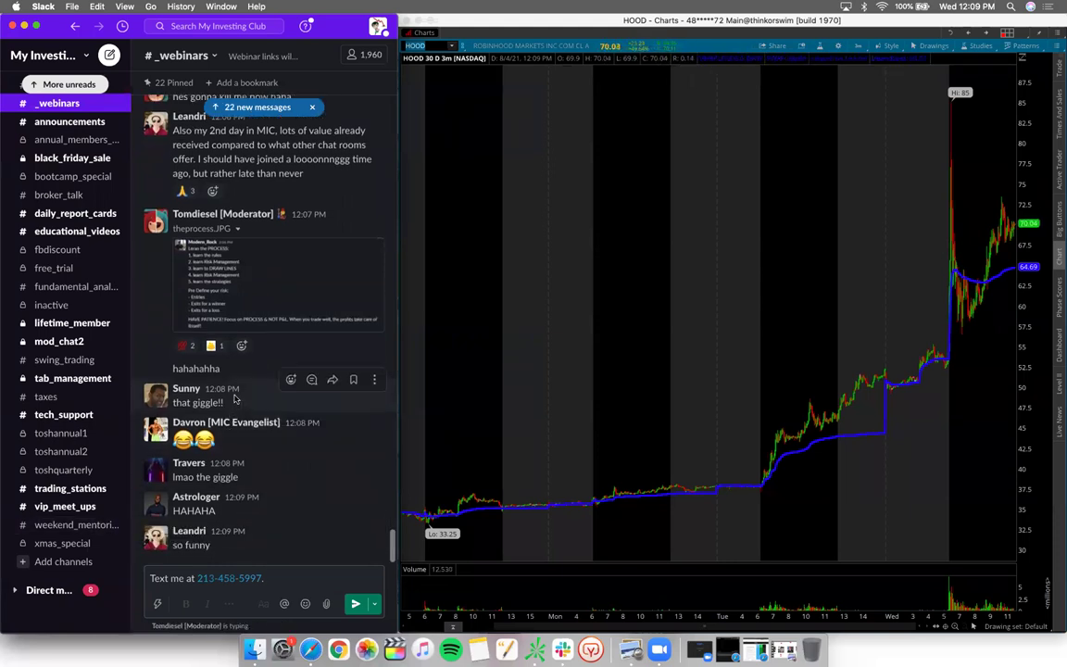
Step: Read the 'giggle!!' message and view the Still PhotoShopping Trades image full size
{"action": "left_click_drag", "start_coordinate": [234, 400], "coordinate": [173, 402]}
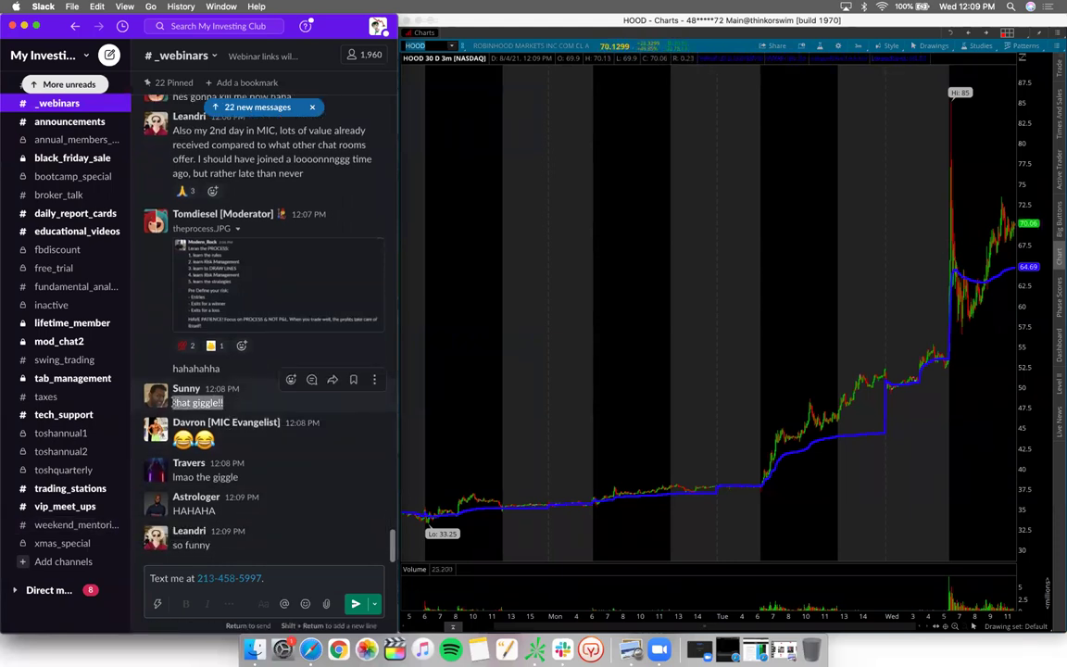
{"action": "left_click", "coordinate": [257, 538]}
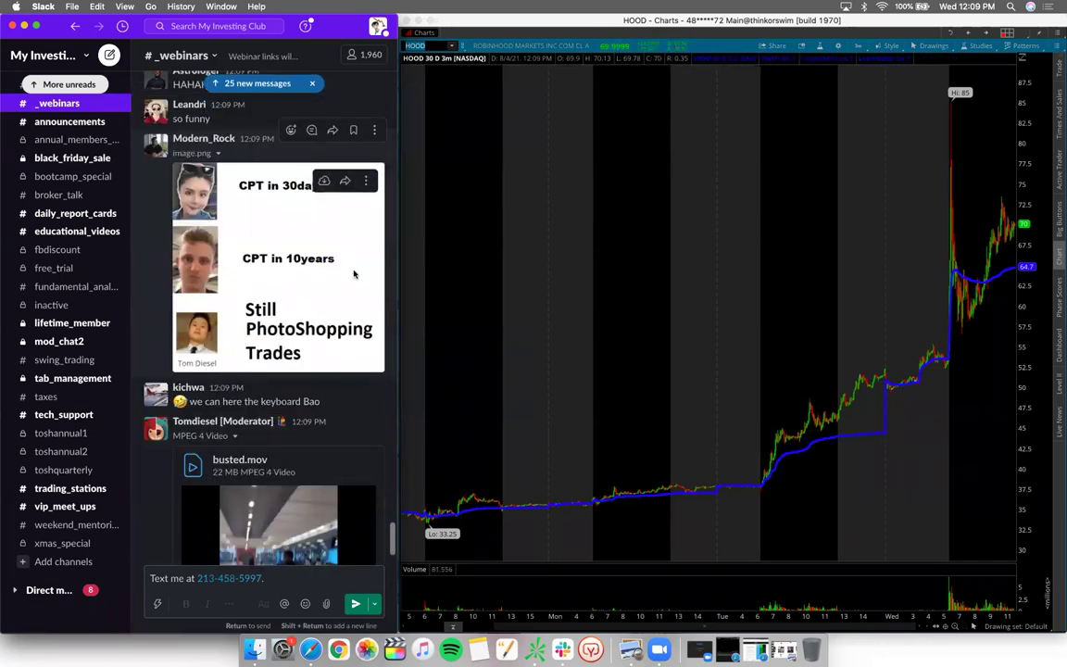
{"action": "left_click", "coordinate": [234, 339]}
{"action": "scroll", "coordinate": [235, 339], "scroll_direction": "up", "scroll_amount": 5}
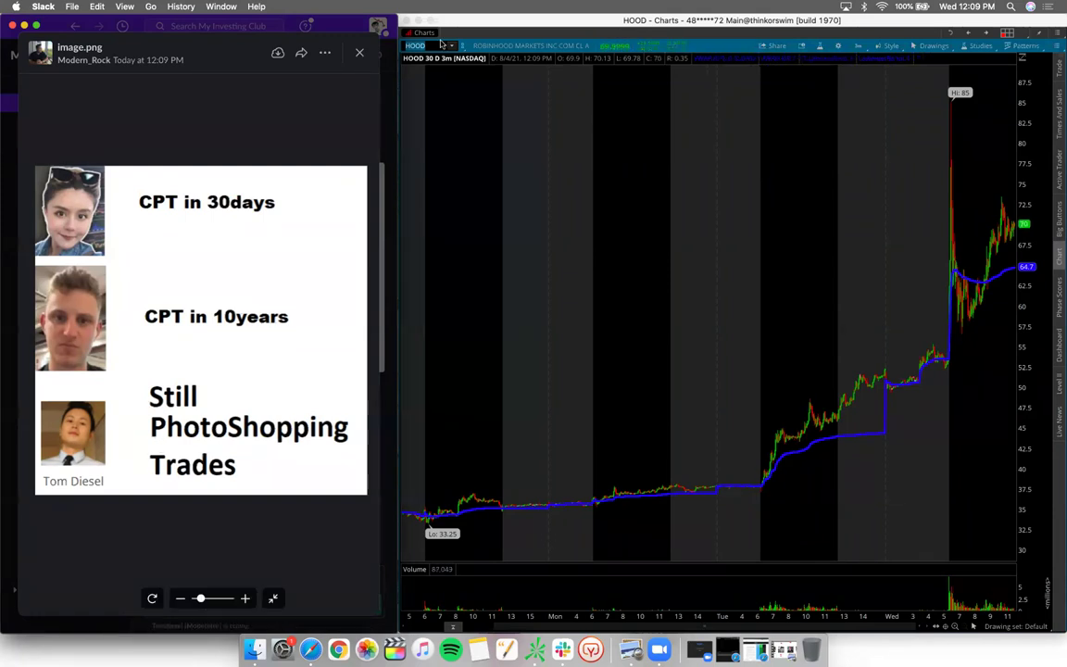
{"action": "key", "text": "Escape"}
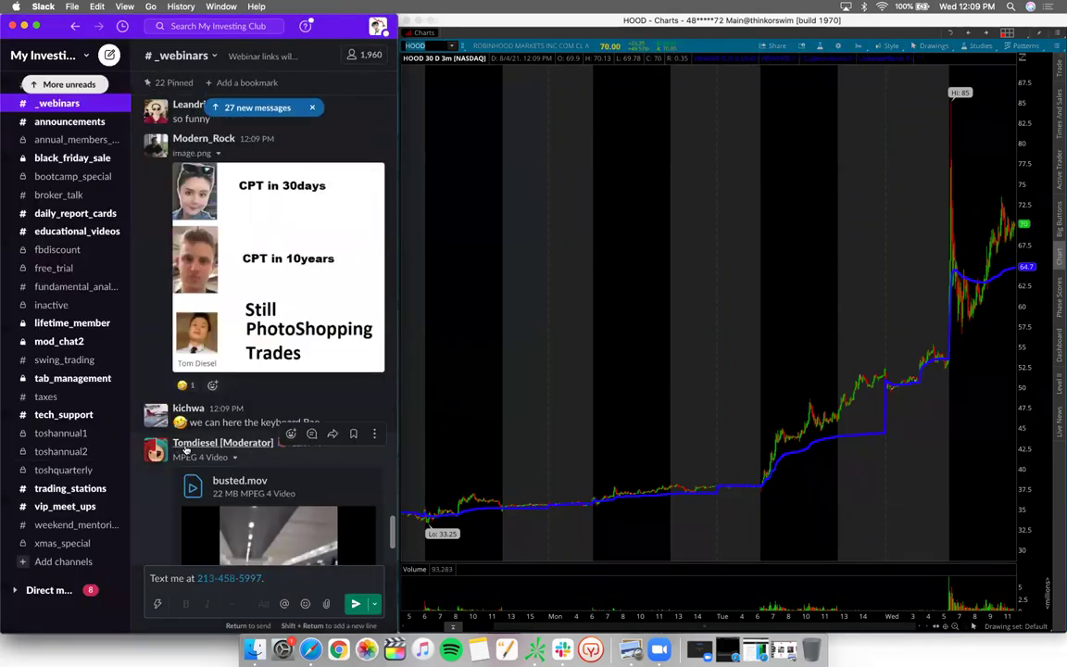
{"action": "scroll", "coordinate": [207, 506], "scroll_direction": "down", "scroll_amount": 2}
{"action": "scroll", "coordinate": [207, 506], "scroll_direction": "down", "scroll_amount": 5}
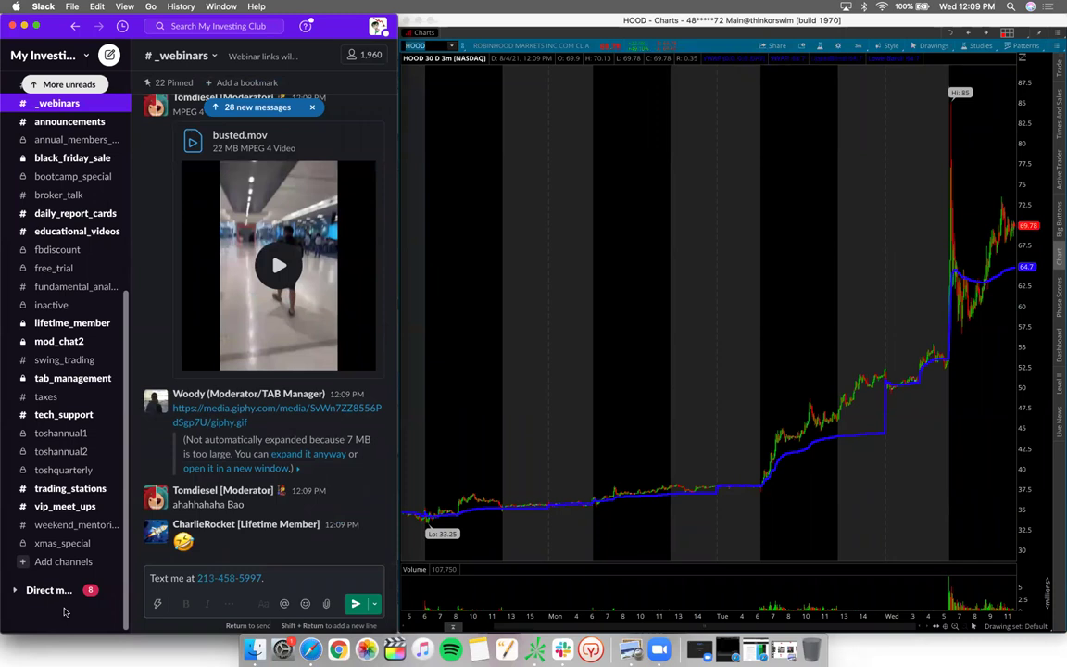
{"action": "scroll", "coordinate": [276, 361], "scroll_direction": "up", "scroll_amount": 2}
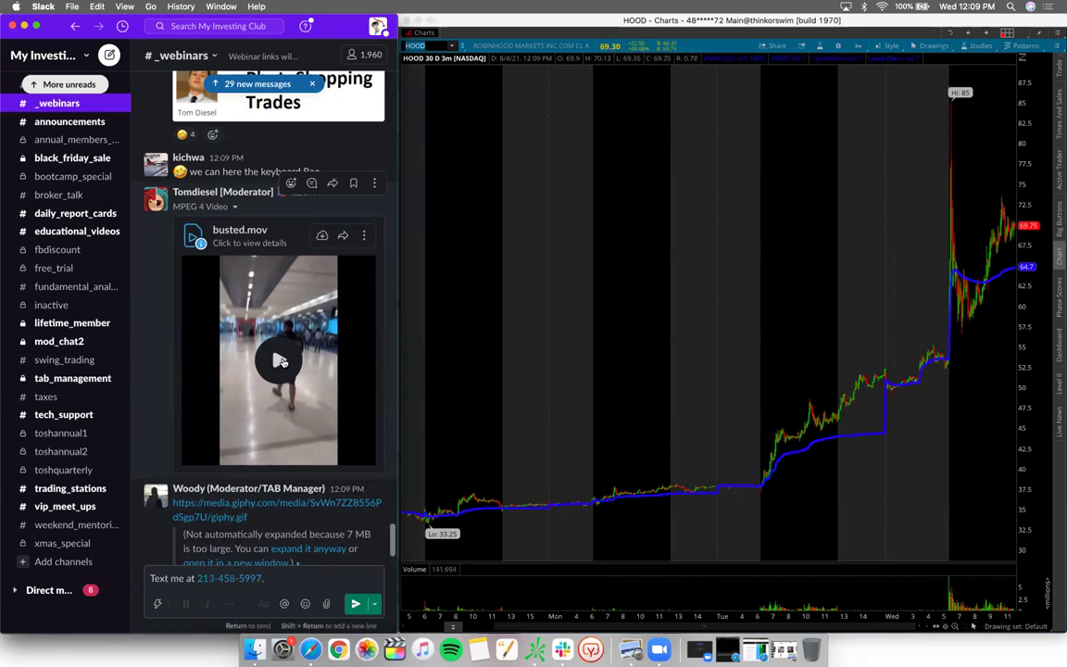
Step: Play and pause busted.mov, then scroll down to the newest $BYSI chart post
{"action": "left_click", "coordinate": [281, 361]}
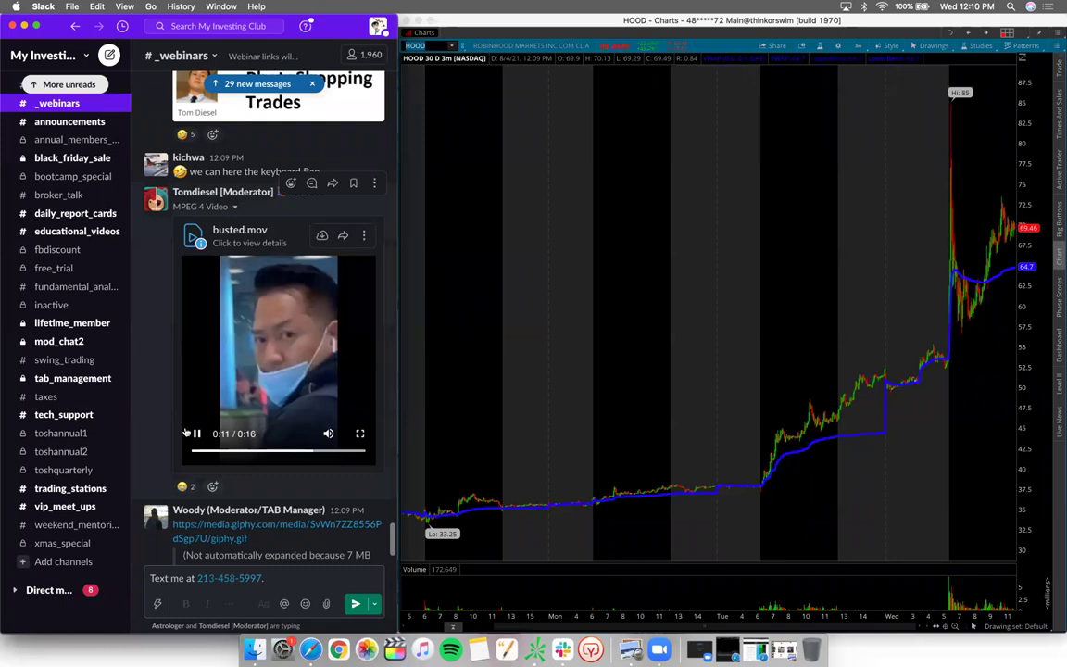
{"action": "left_click", "coordinate": [199, 434]}
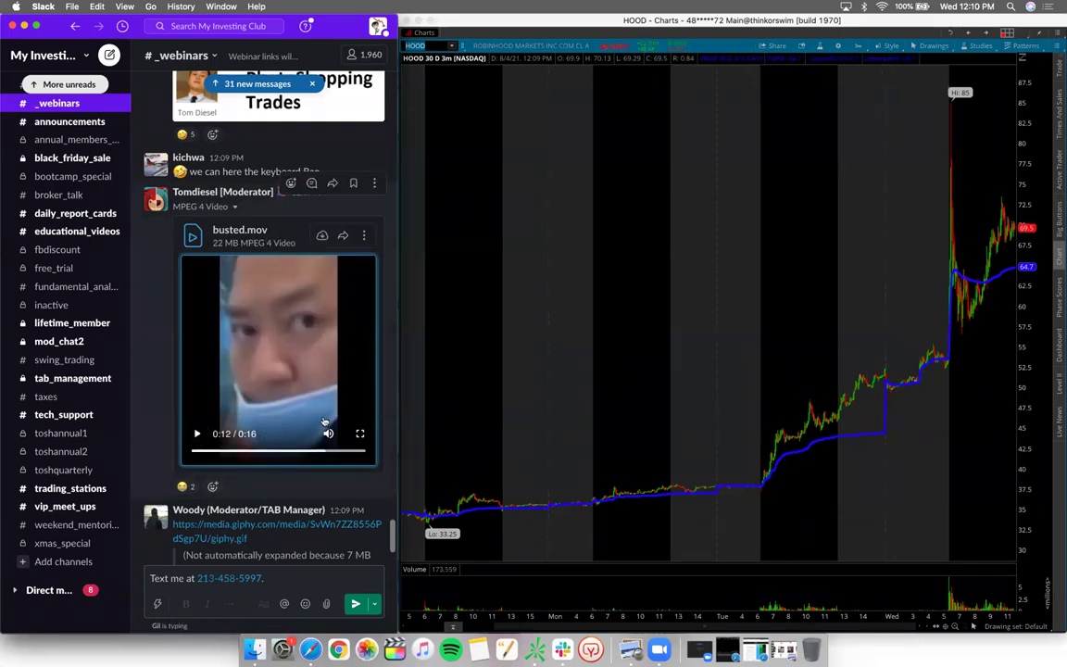
{"action": "scroll", "coordinate": [324, 416], "scroll_direction": "down", "scroll_amount": 5}
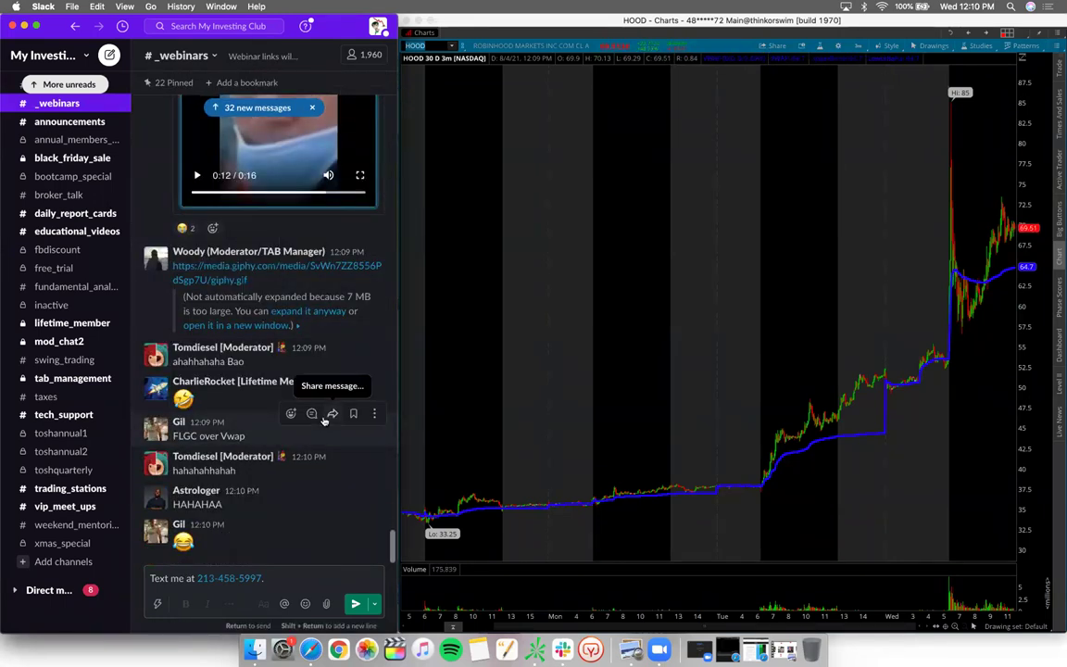
{"action": "scroll", "coordinate": [275, 390], "scroll_direction": "up", "scroll_amount": 3}
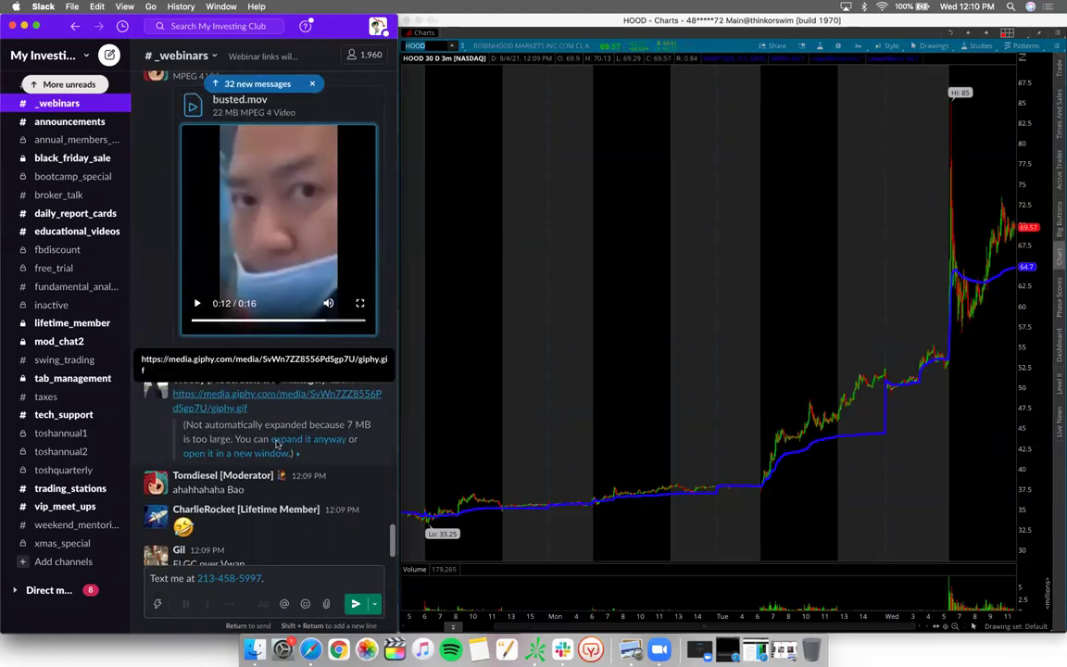
{"action": "scroll", "coordinate": [275, 446], "scroll_direction": "down", "scroll_amount": 3}
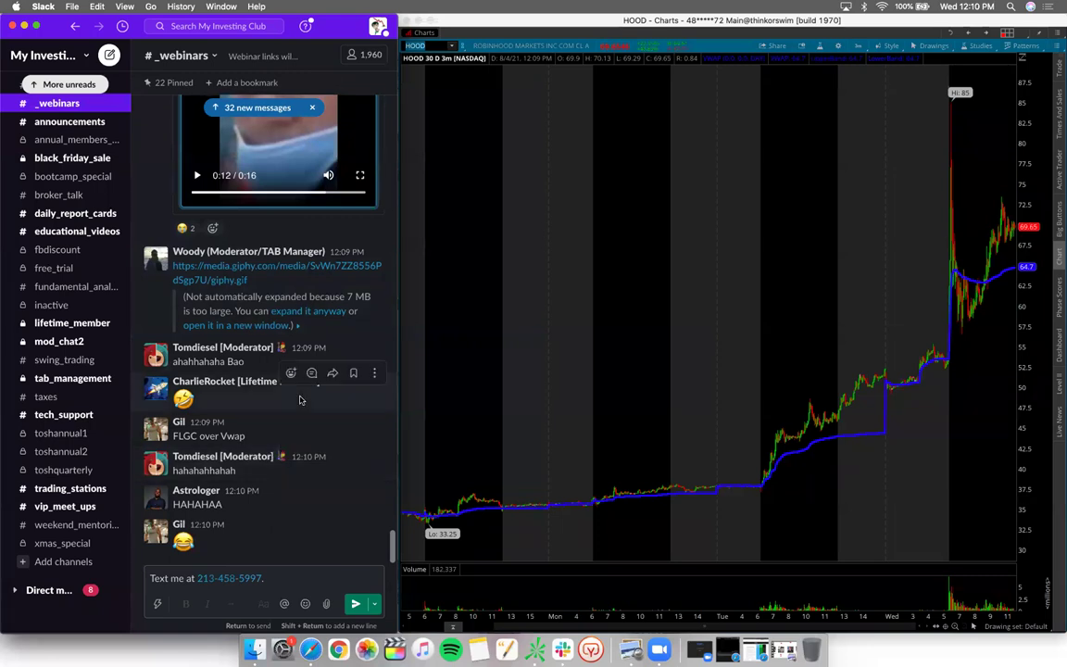
{"action": "scroll", "coordinate": [305, 436], "scroll_direction": "up", "scroll_amount": 3}
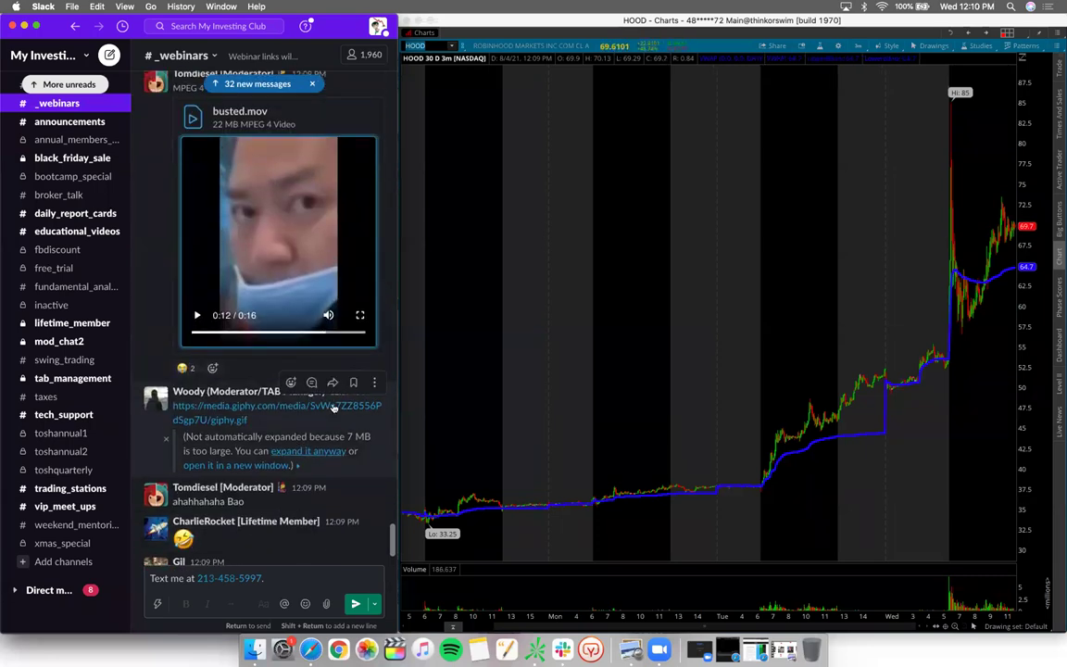
{"action": "scroll", "coordinate": [333, 407], "scroll_direction": "down", "scroll_amount": 3}
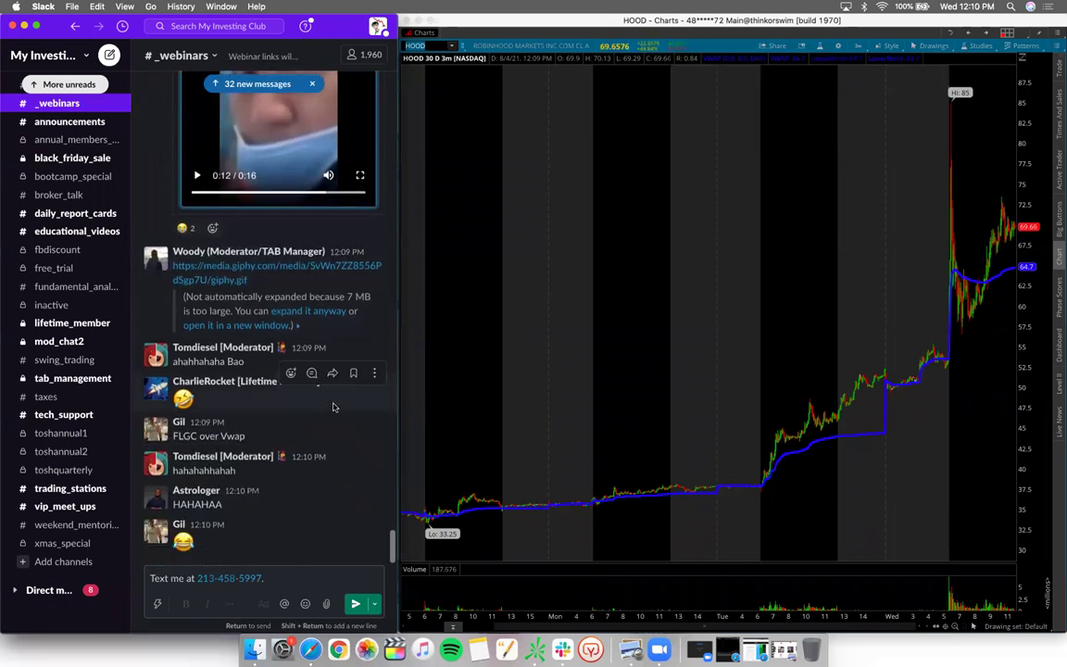
{"action": "scroll", "coordinate": [314, 189], "scroll_direction": "up", "scroll_amount": 3}
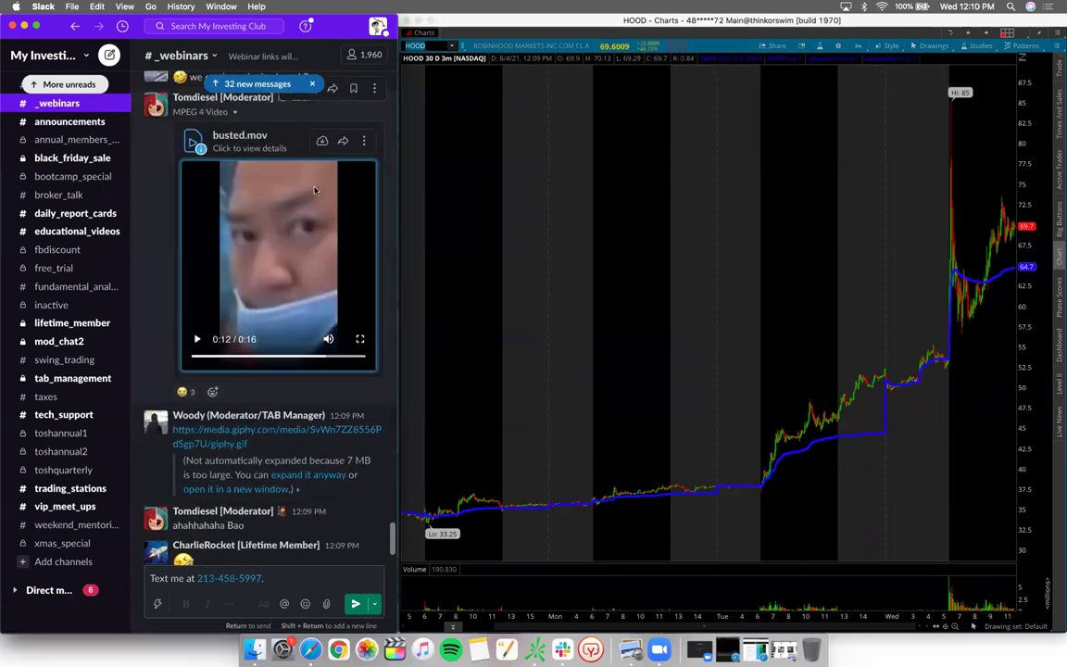
{"action": "scroll", "coordinate": [289, 346], "scroll_direction": "down", "scroll_amount": 3}
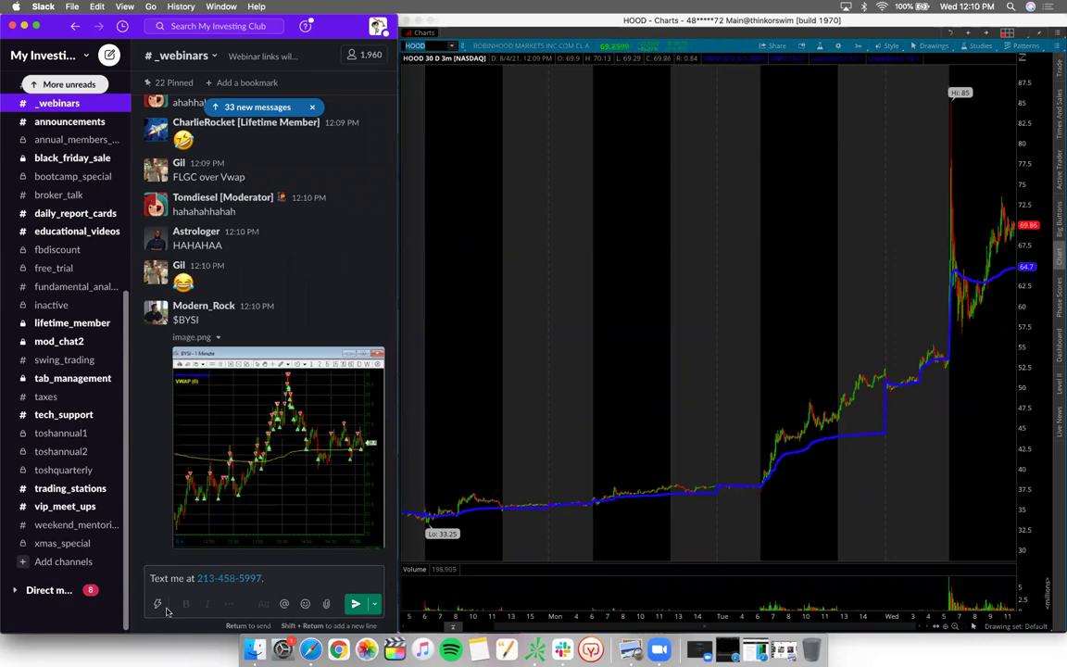
{"action": "scroll", "coordinate": [870, 267], "scroll_direction": "up", "scroll_amount": 5}
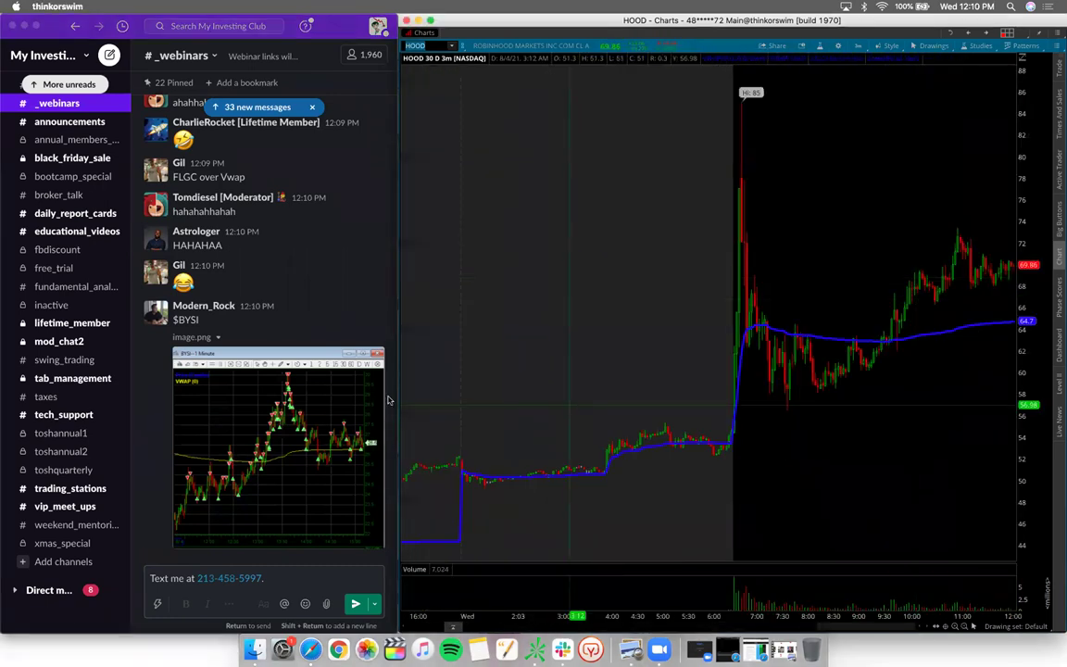
Step: Enlarge the posted BYSI image, load BYSI on the chart, and zoom into Wednesday's session
{"action": "left_click", "coordinate": [340, 421]}
{"action": "scroll", "coordinate": [300, 313], "scroll_direction": "up", "scroll_amount": 5}
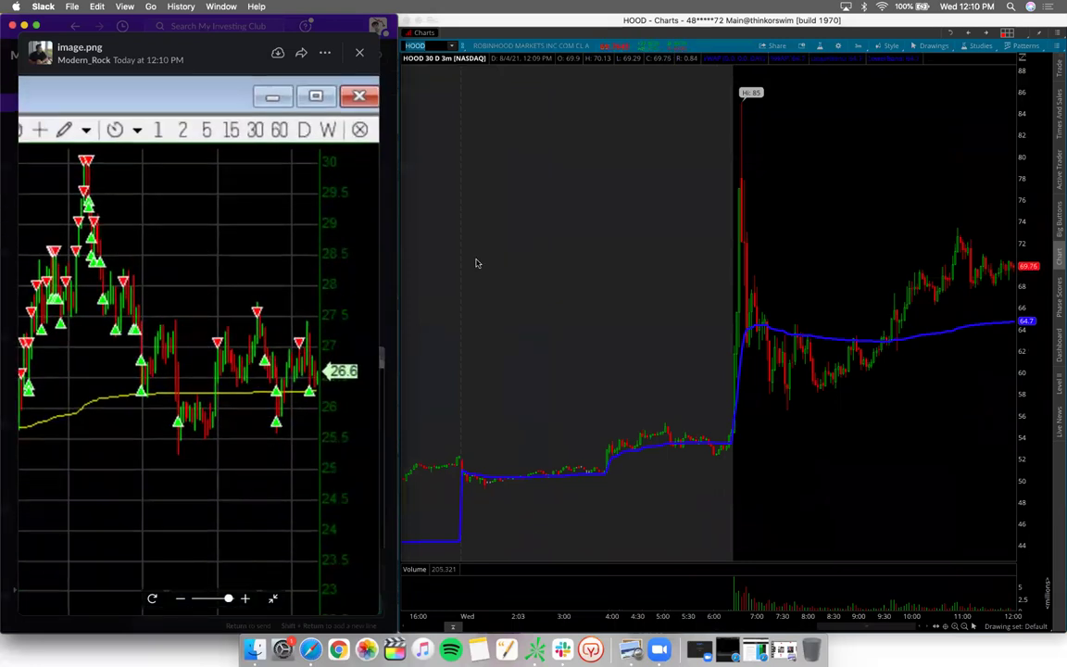
{"action": "left_click", "coordinate": [433, 45]}
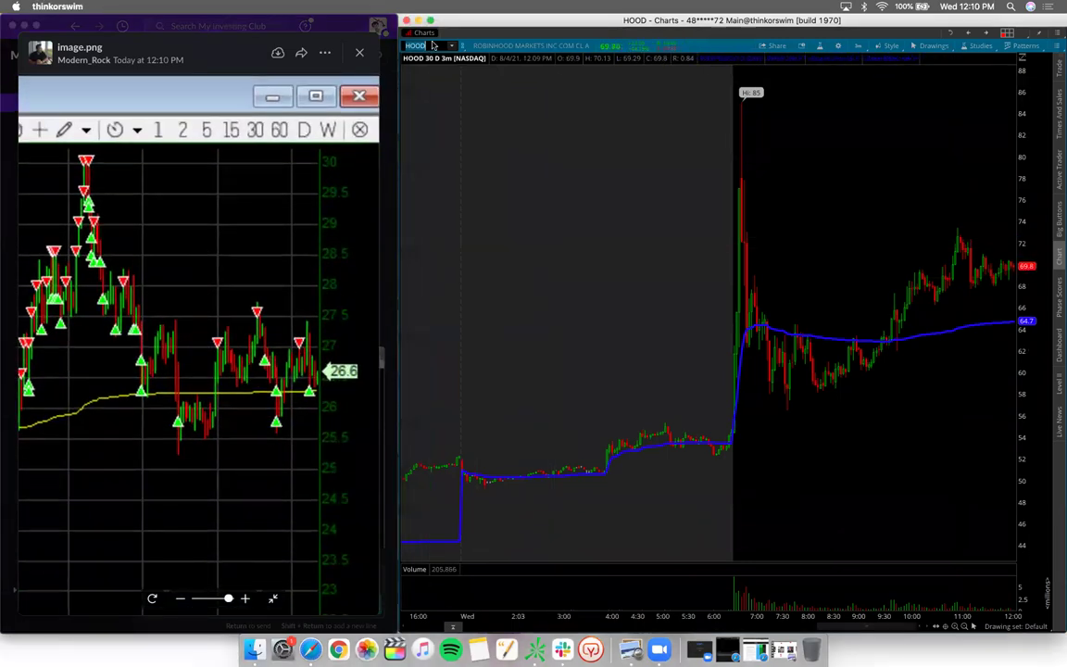
{"action": "type", "text": "BYSI"}
{"action": "key", "text": "Return"}
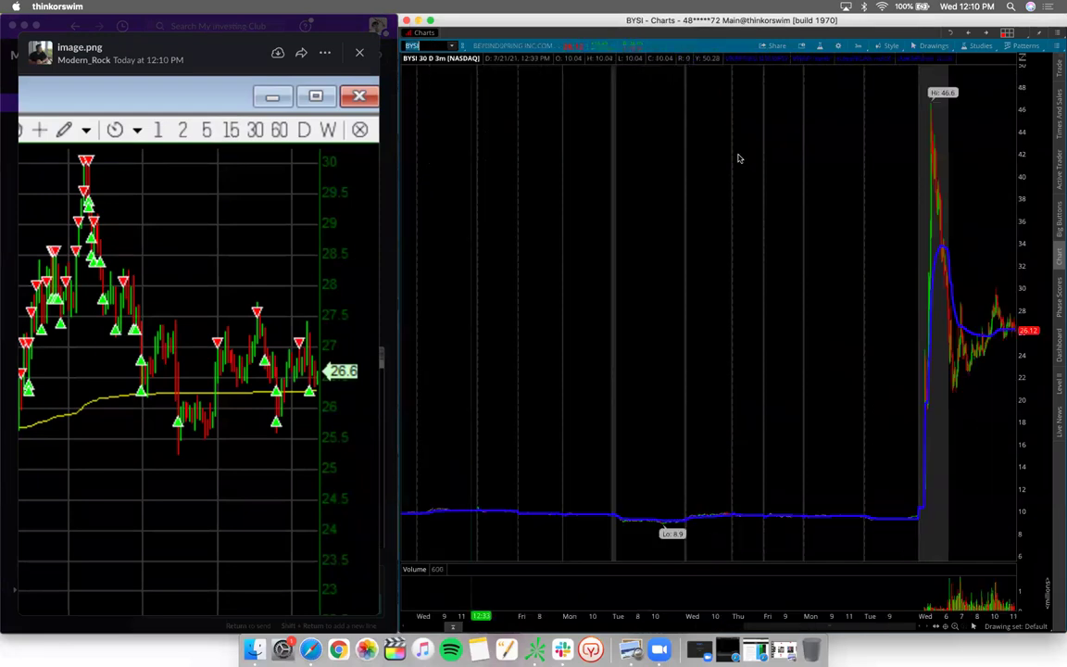
{"action": "left_click_drag", "start_coordinate": [915, 232], "coordinate": [1009, 506]}
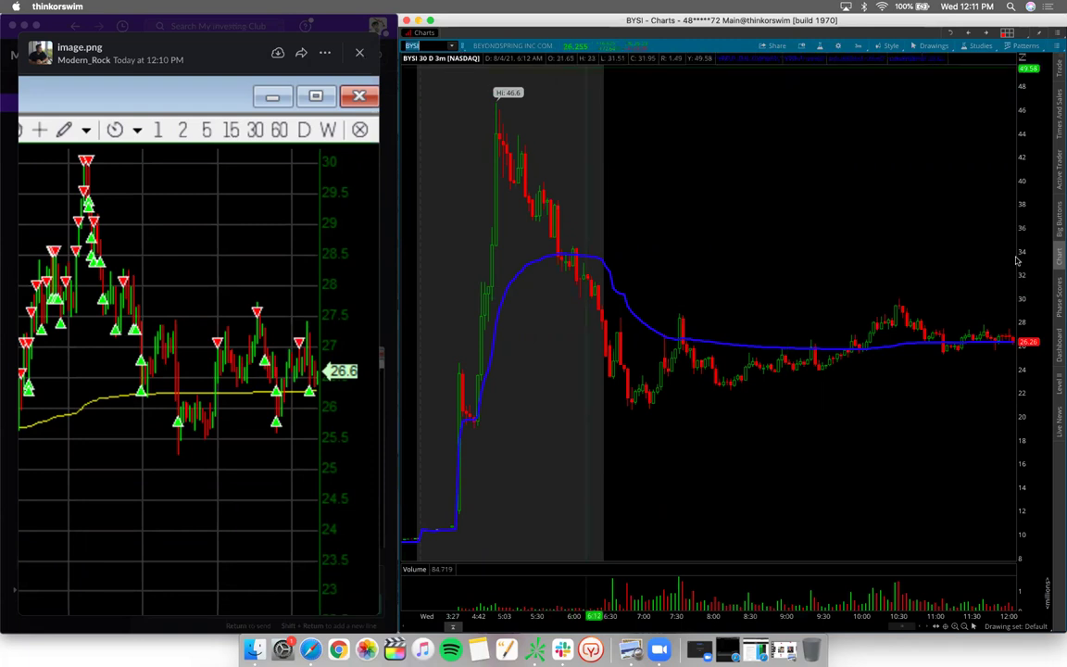
{"action": "left_click", "coordinate": [931, 46]}
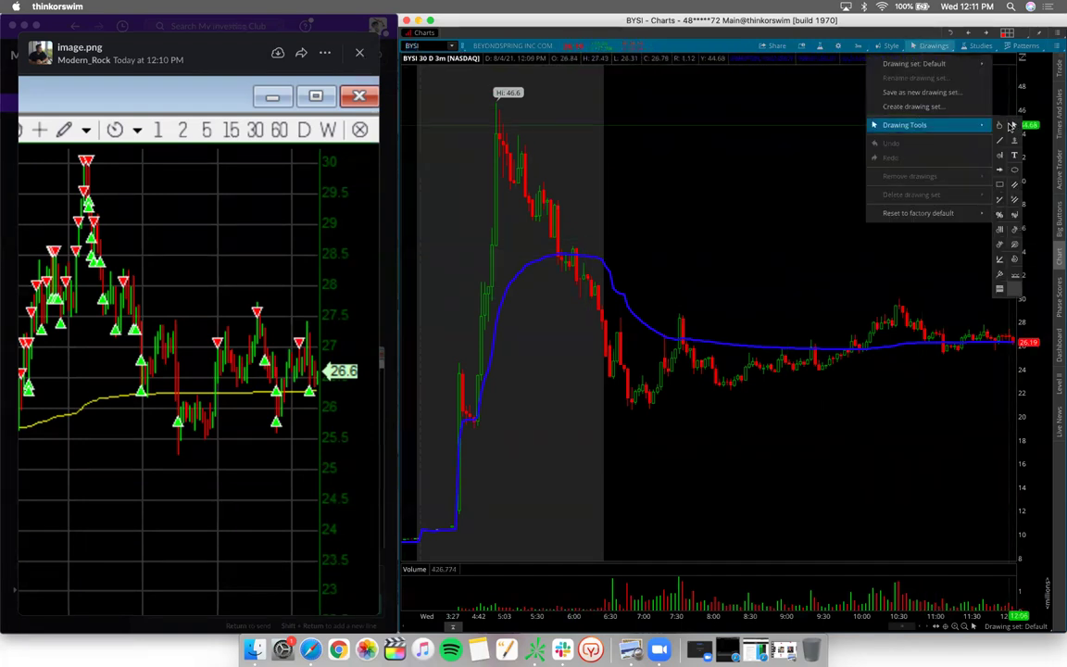
Step: Draw ovals around the rejected highs near 7:30 and 10:30
{"action": "left_click", "coordinate": [919, 156]}
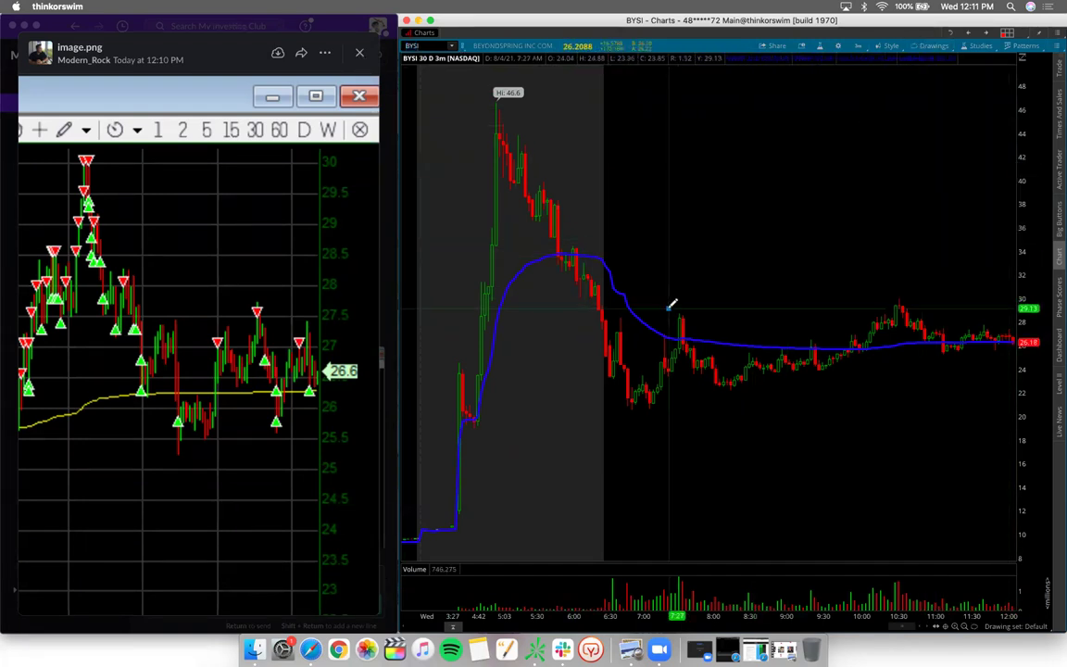
{"action": "left_click_drag", "start_coordinate": [670, 308], "coordinate": [690, 324]}
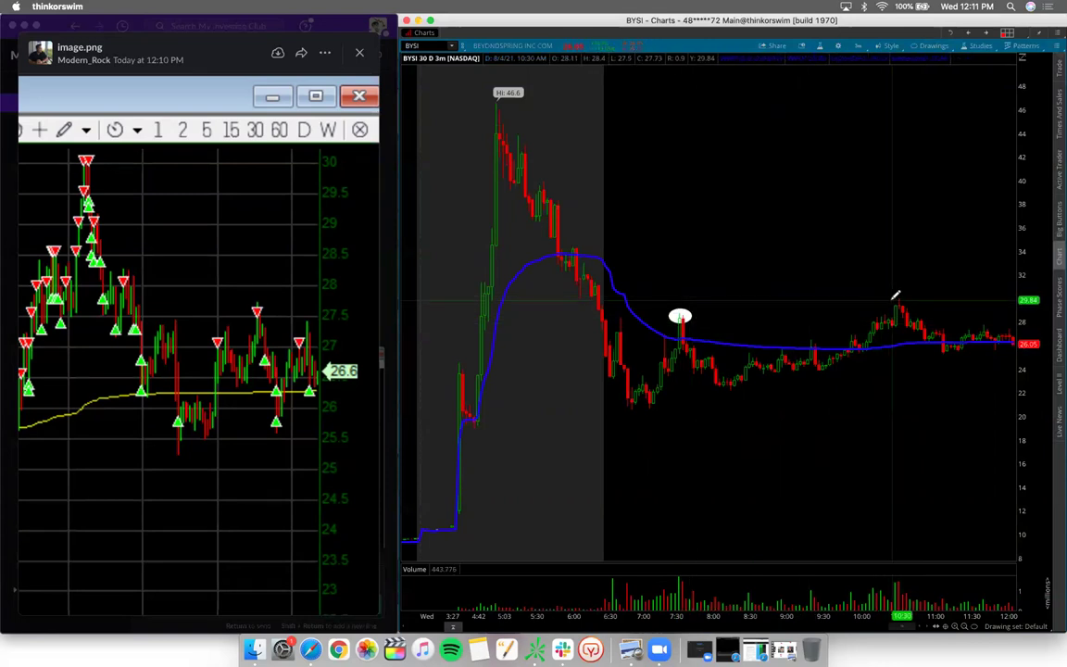
{"action": "left_click_drag", "start_coordinate": [889, 298], "coordinate": [1018, 326]}
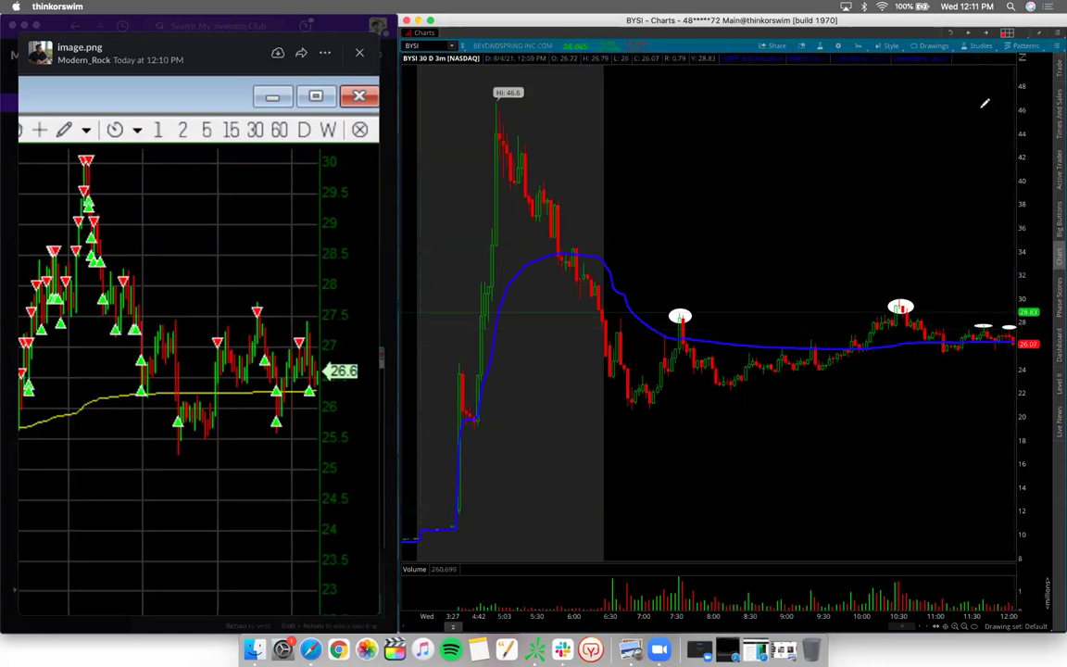
Step: Add a horizontal resistance price line at about 28.27
{"action": "left_click", "coordinate": [928, 45]}
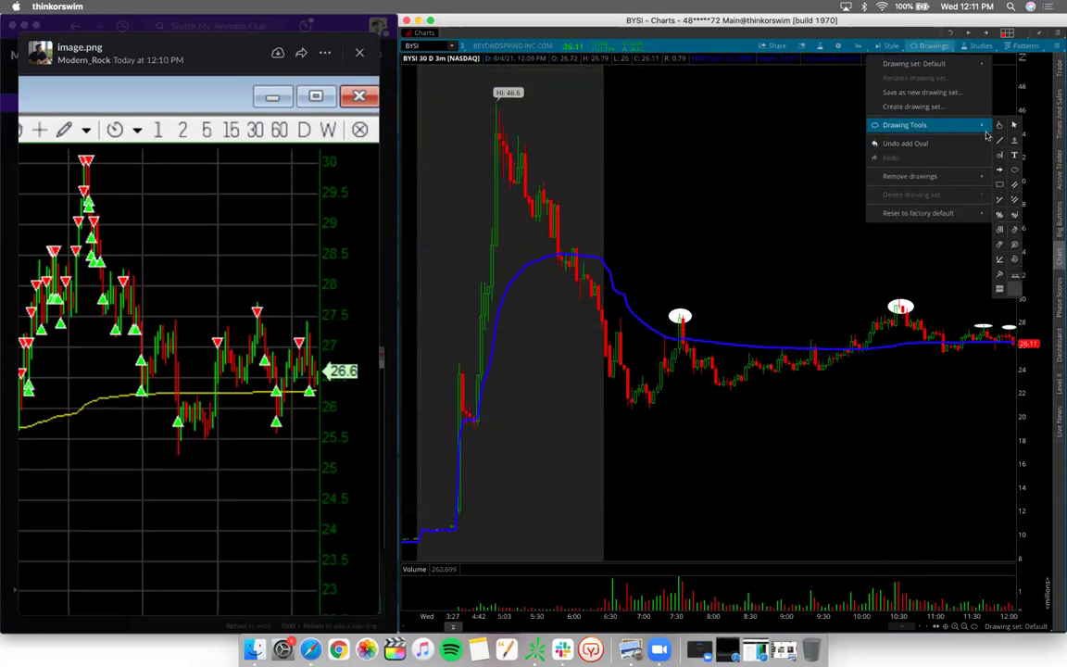
{"action": "left_click", "coordinate": [924, 259]}
{"action": "left_click", "coordinate": [731, 315]}
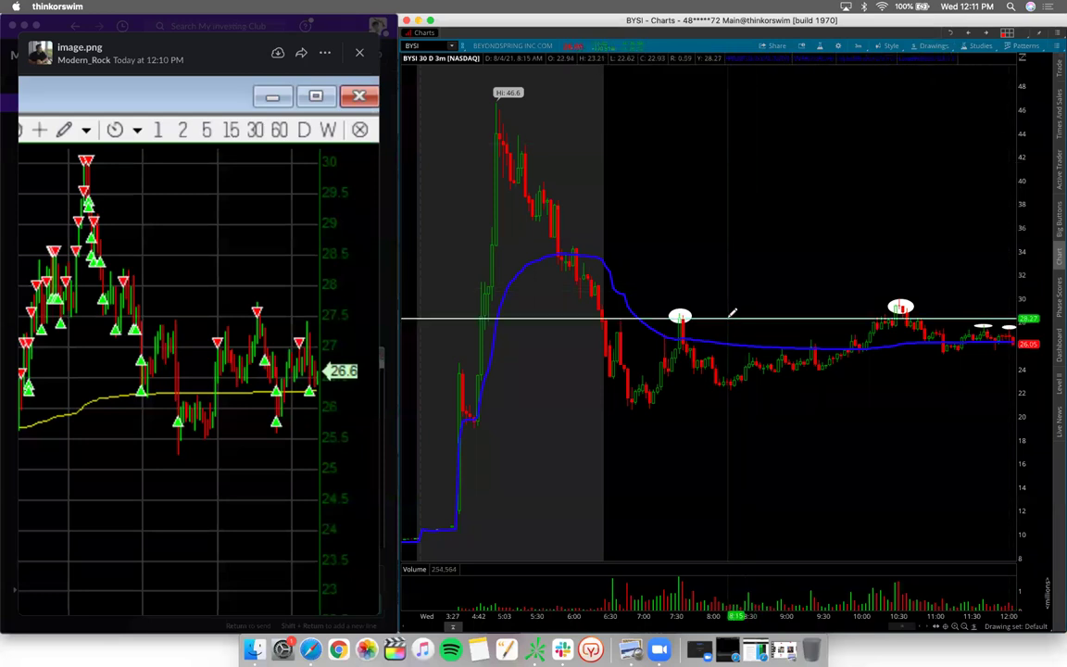